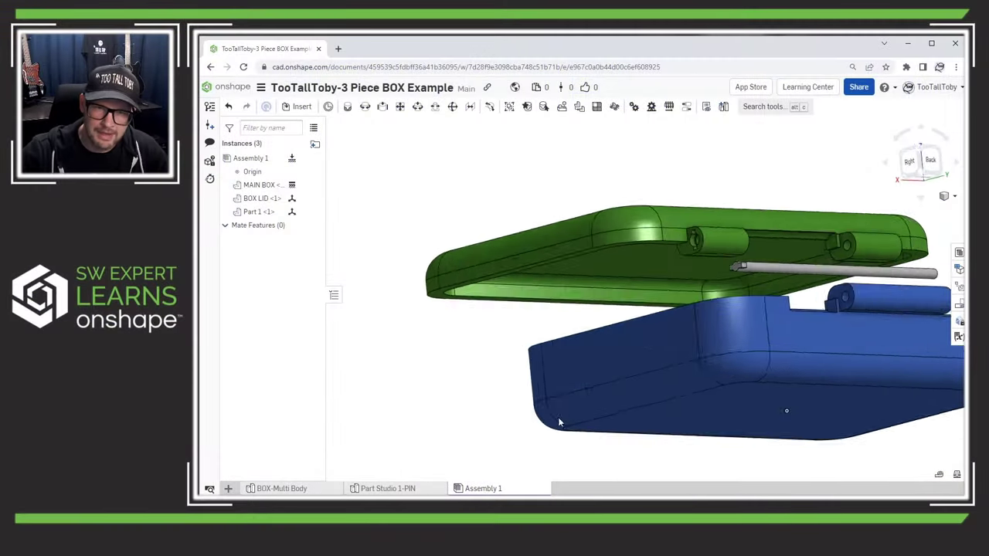
Drag the box lid up and left away from the box, and move the pin down into the box.
left_click_drag(739, 302, 698, 273)
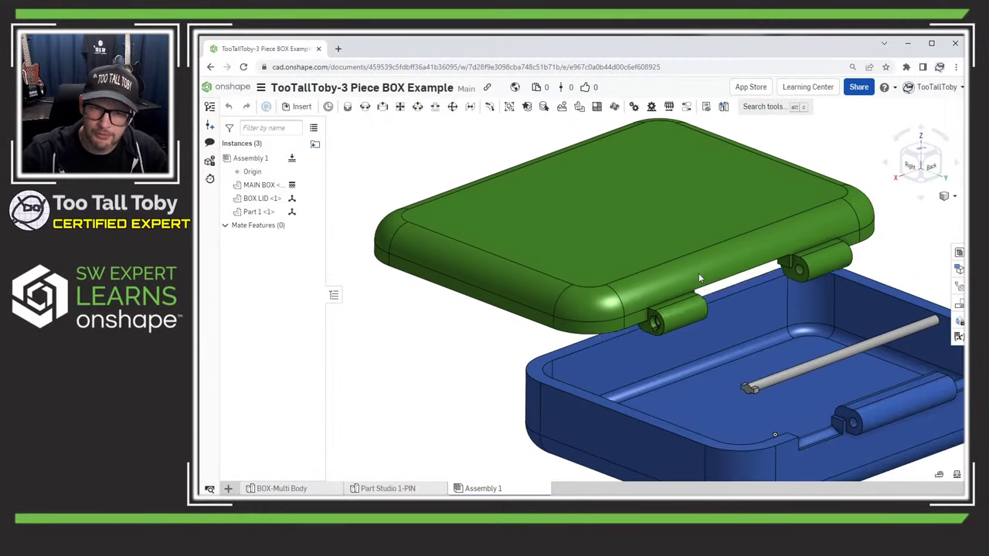
left_click_drag(776, 384, 745, 368)
scroll(745, 368, "down", 3)
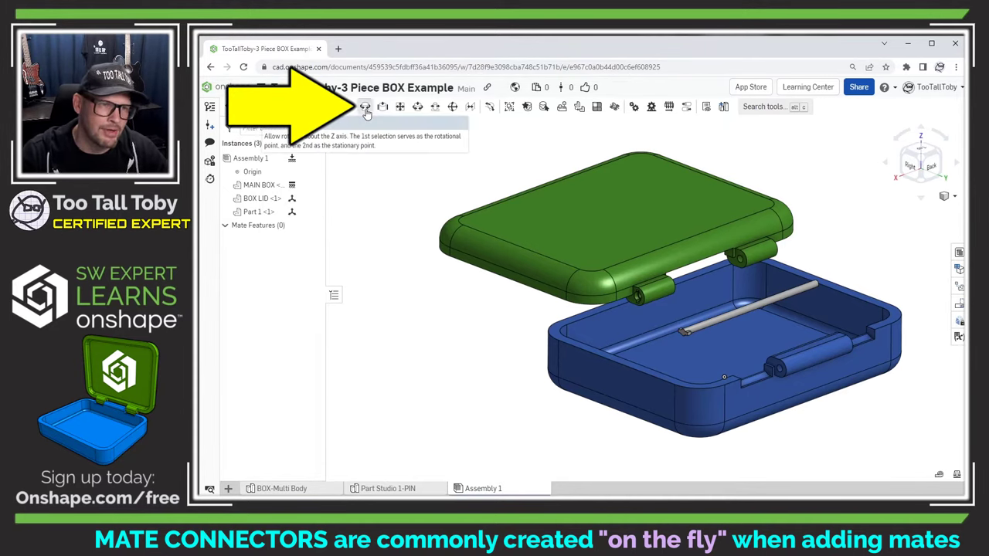
Start a Revolute mate and bring the hinge area and the pin's end face into view.
left_click(366, 109)
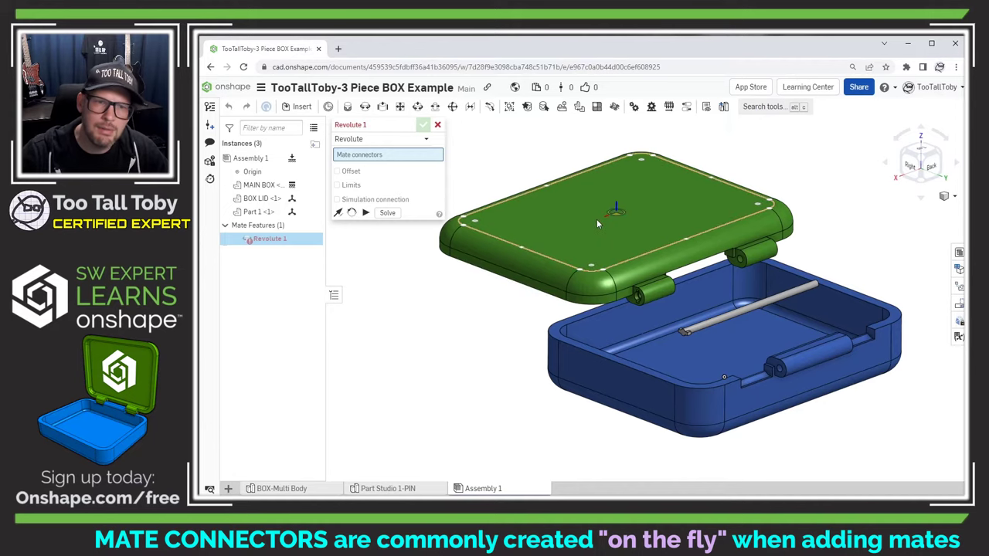
right_click_drag(597, 219, 700, 310)
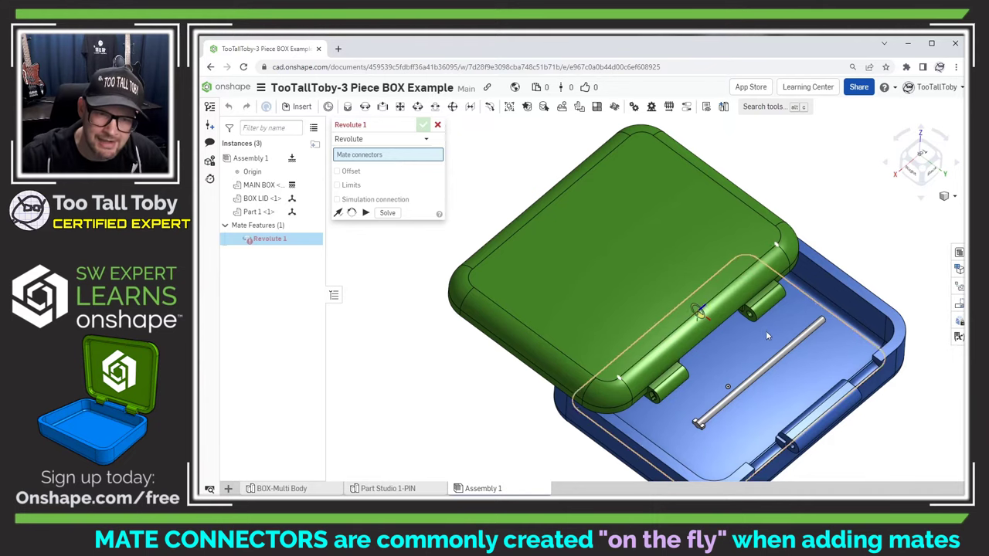
scroll(700, 437, "down", 5)
scroll(693, 437, "down", 8)
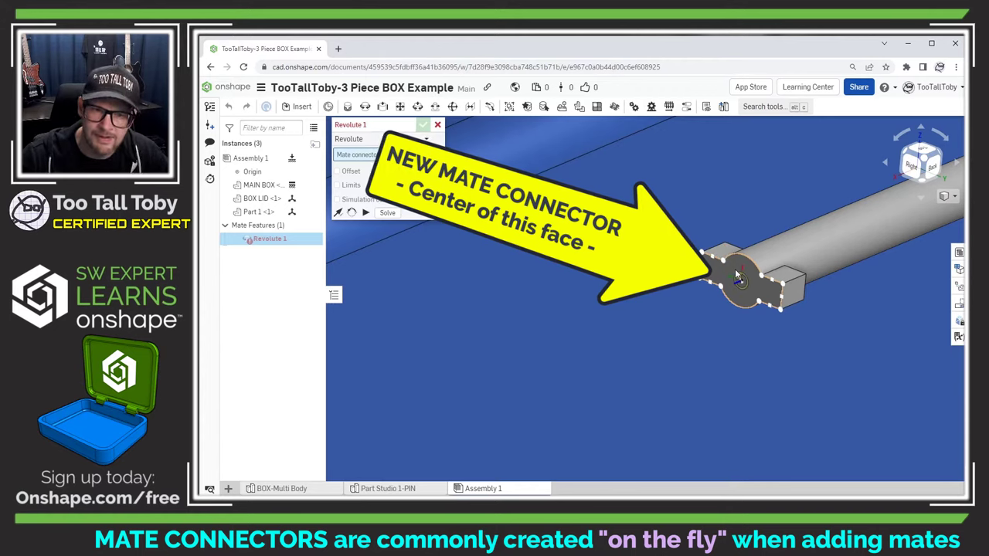
Pair the pin's end-face mate connector with the lid's hinge-hole edge in Revolute 1.
left_click(739, 278)
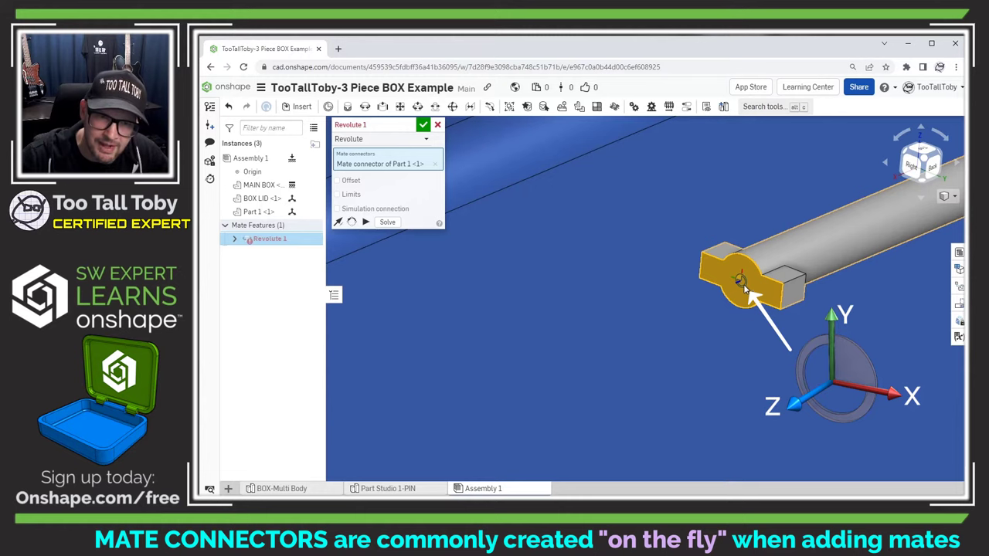
scroll(745, 287, "up", 10)
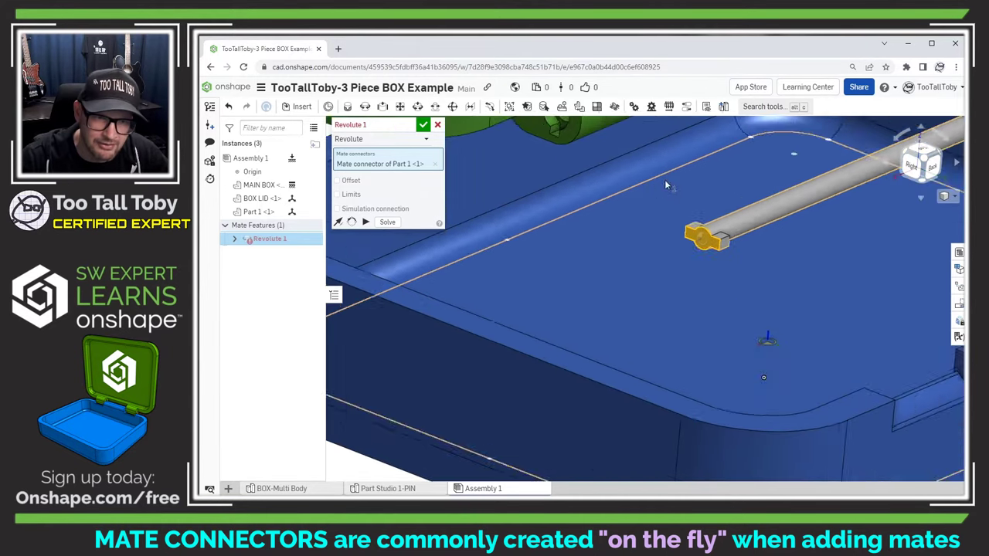
scroll(611, 232, "down", 6)
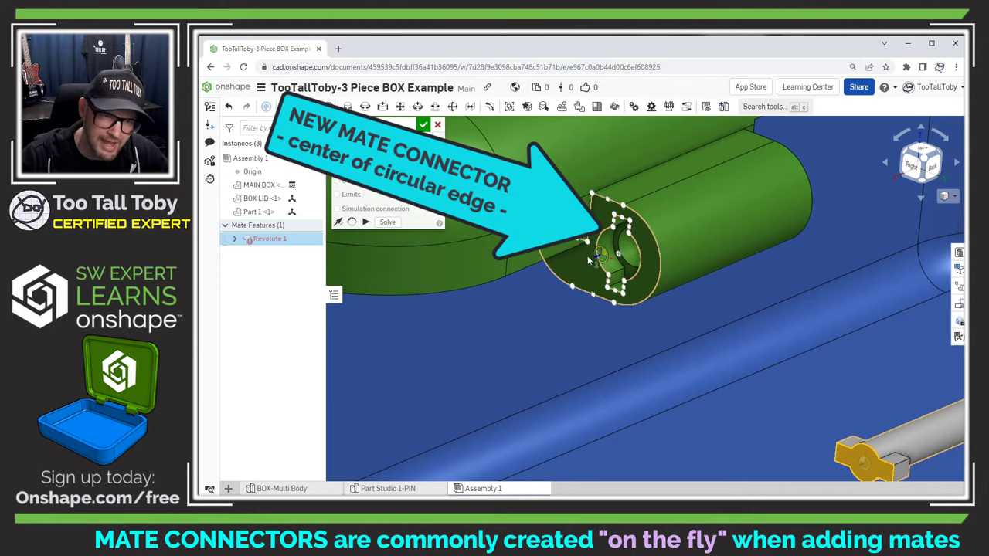
left_click(601, 257)
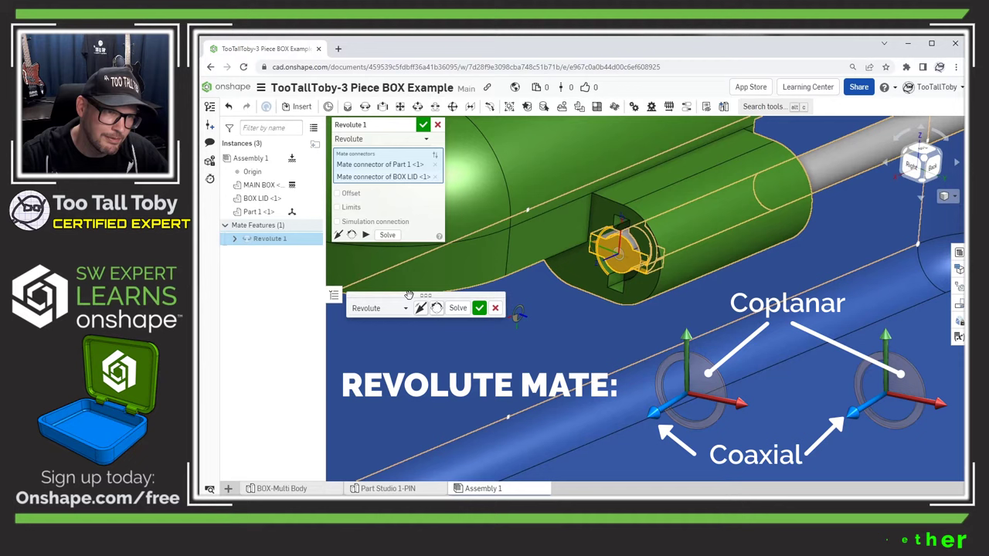
Accept Revolute 1 and swing the lid about the new hinge.
left_click(423, 127)
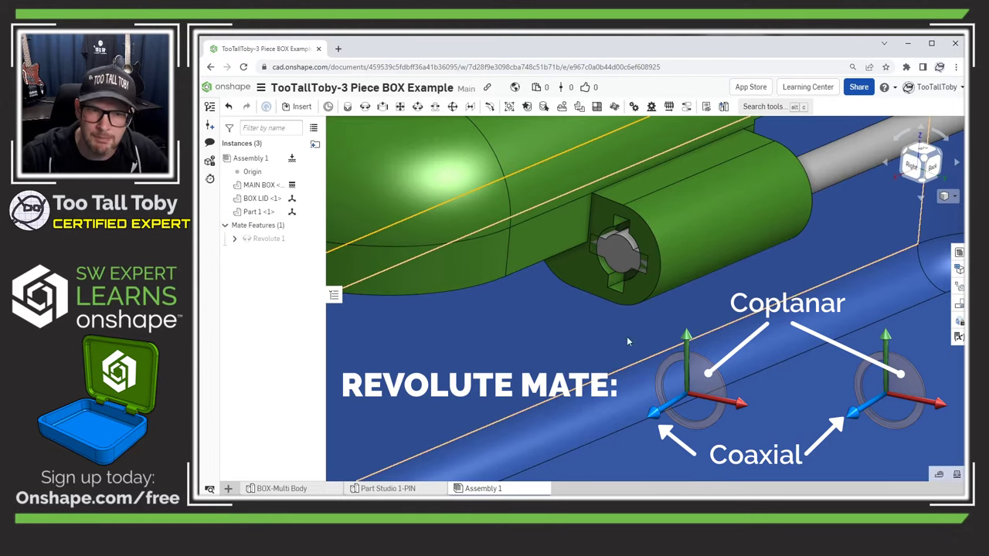
left_click_drag(589, 288, 637, 271)
left_click(636, 271)
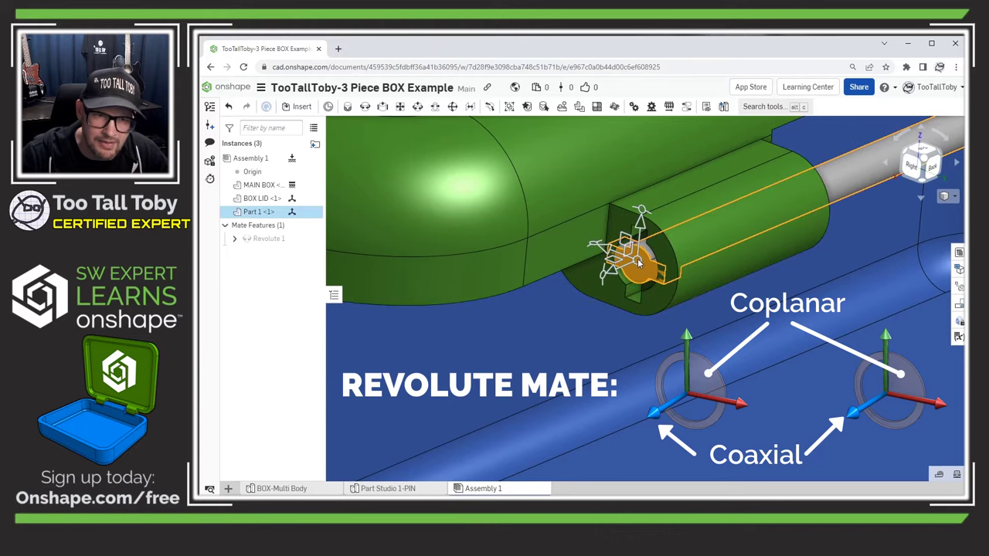
left_click(589, 289)
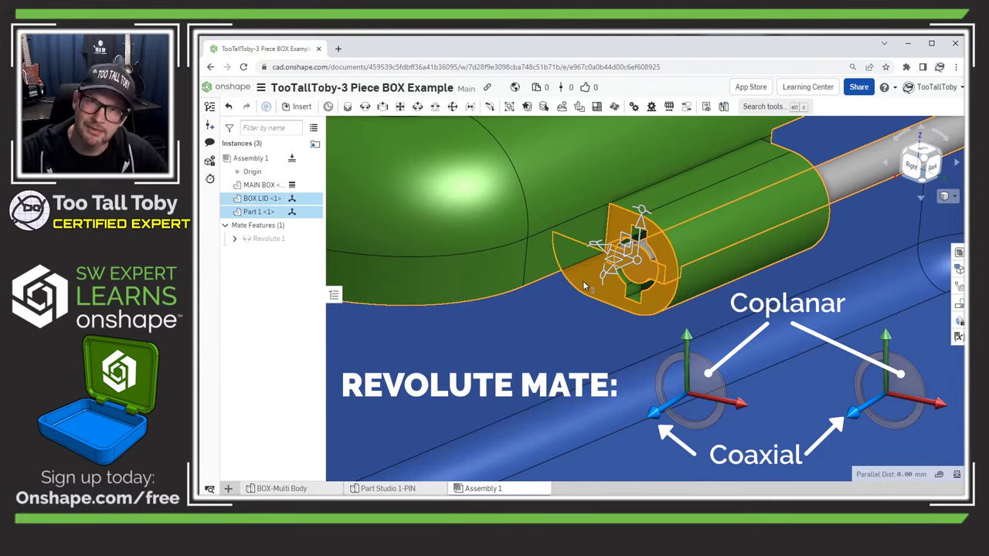
Spin the pin about its axis, then clear the selection and undo the mate.
right_click_drag(572, 297, 601, 275)
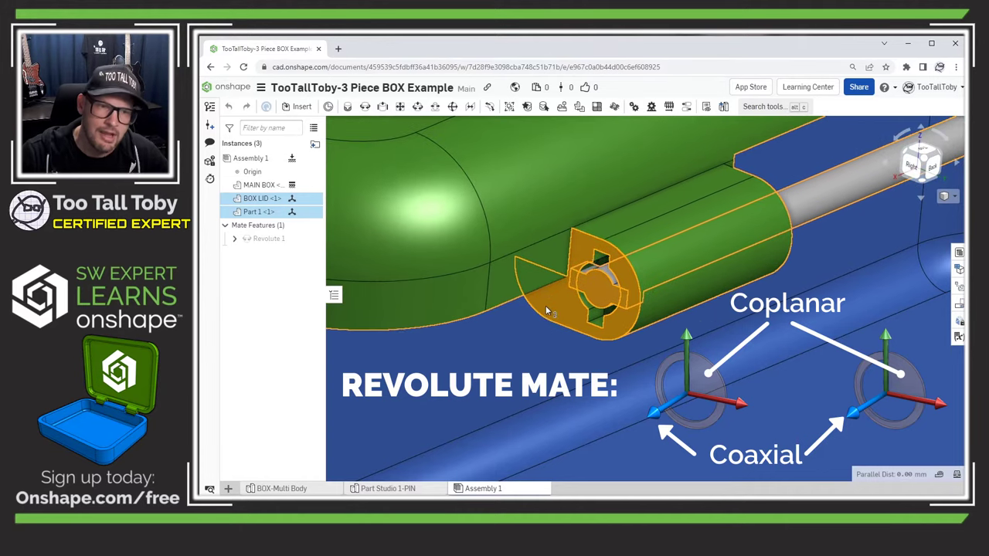
left_click(602, 275)
left_click_drag(606, 224, 658, 258)
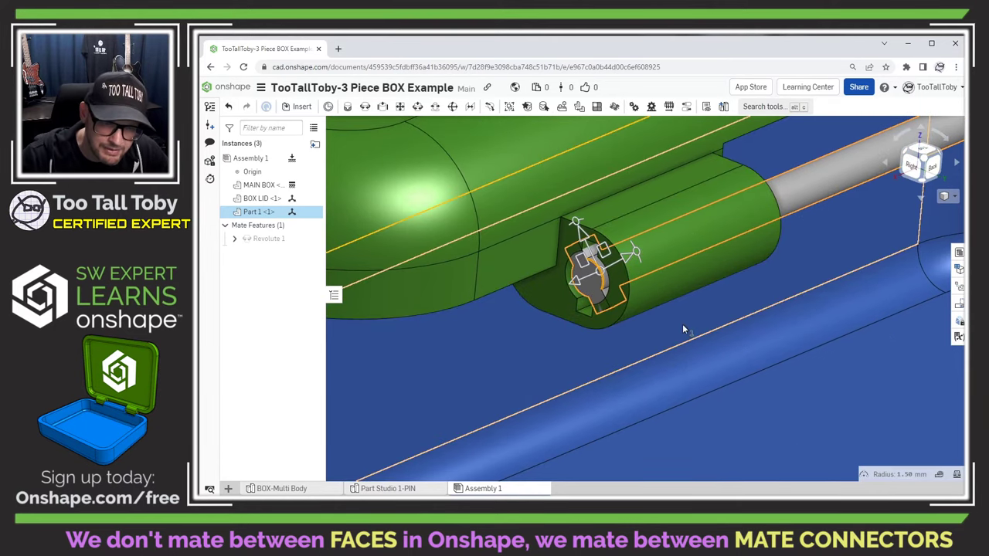
key("Escape")
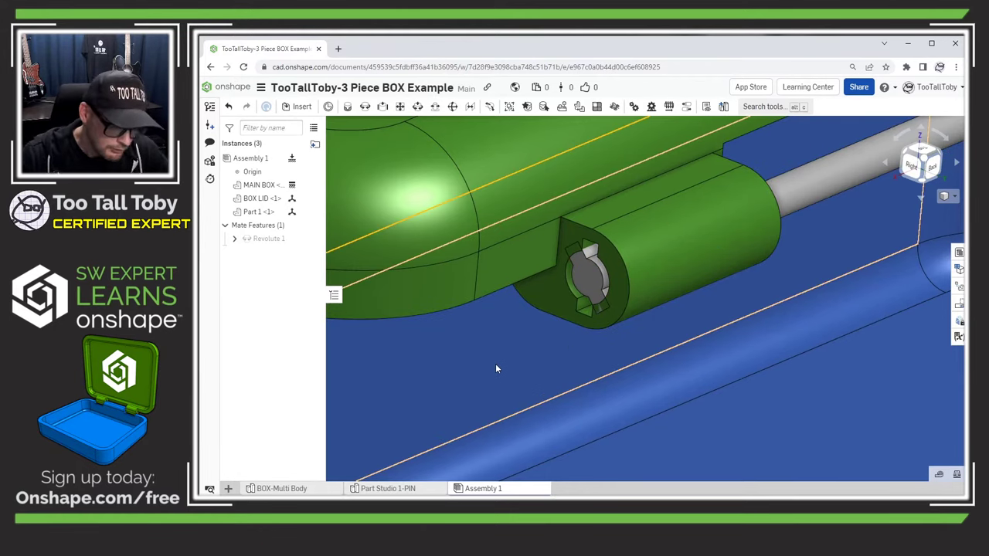
key("ctrl+z")
key("ctrl+z")
key("ctrl+z")
key("ctrl+z")
key("ctrl+z")
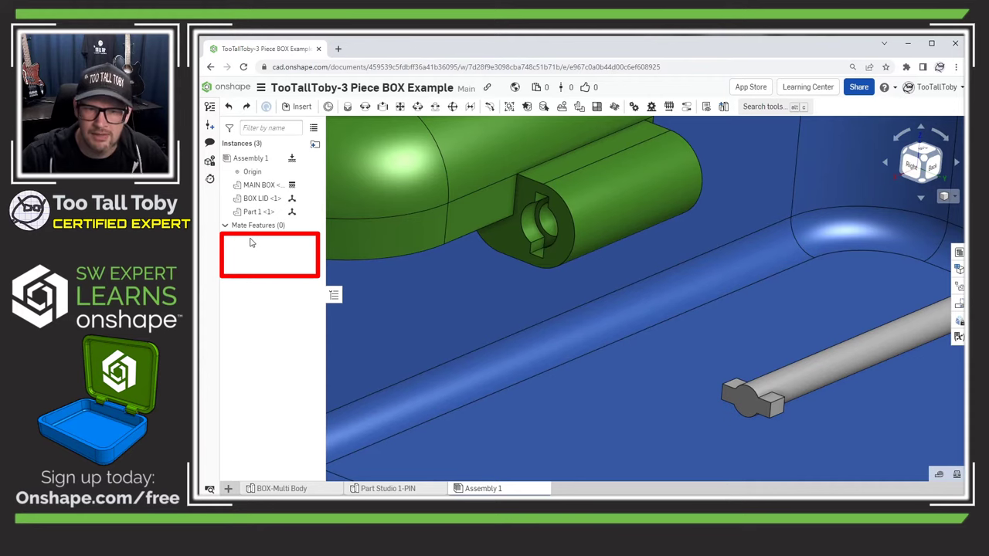
Start a new Revolute mate between the pin's end connector and the lid's hinge-hole edge.
left_click(364, 108)
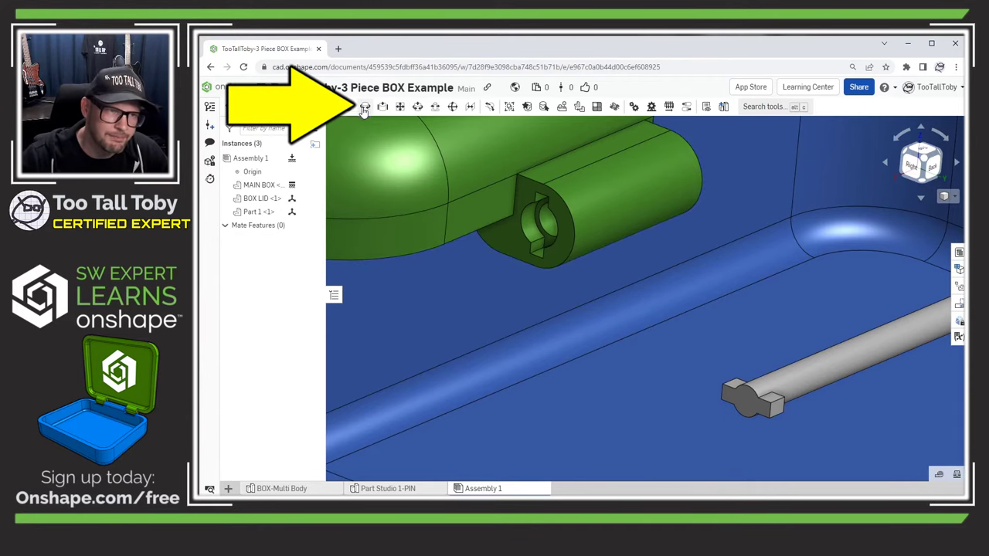
scroll(737, 400, "down", 2)
left_click(741, 398)
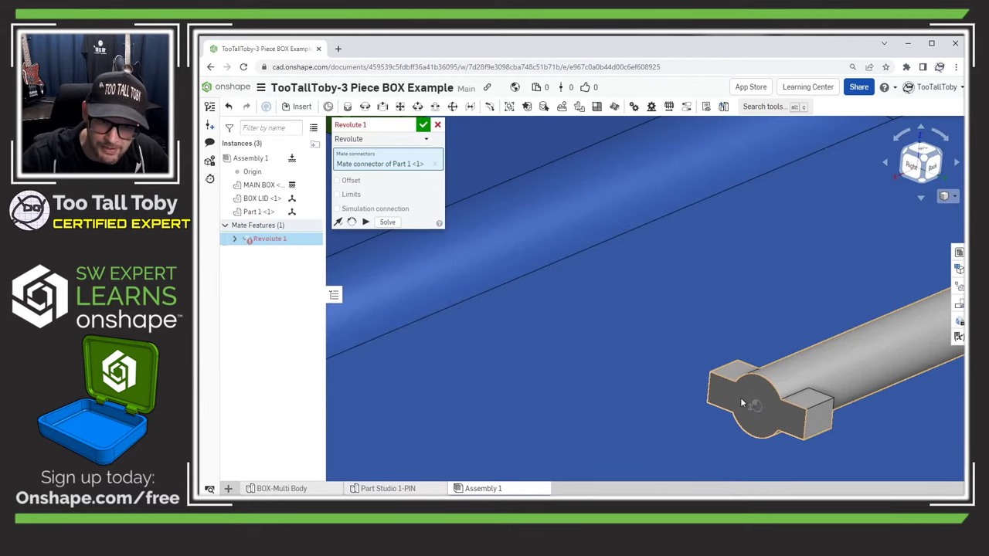
scroll(740, 398, "up", 3)
scroll(500, 217, "down", 3)
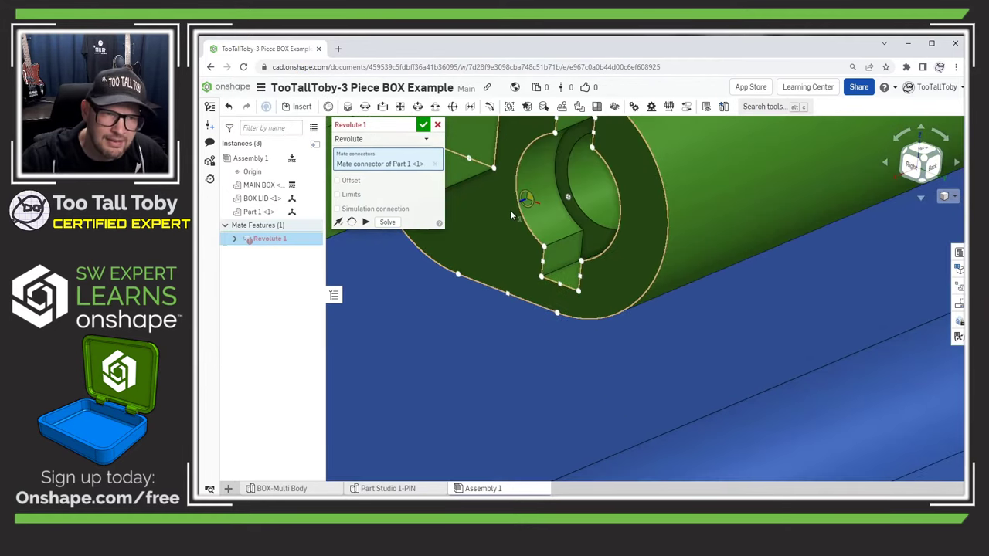
left_click(519, 207)
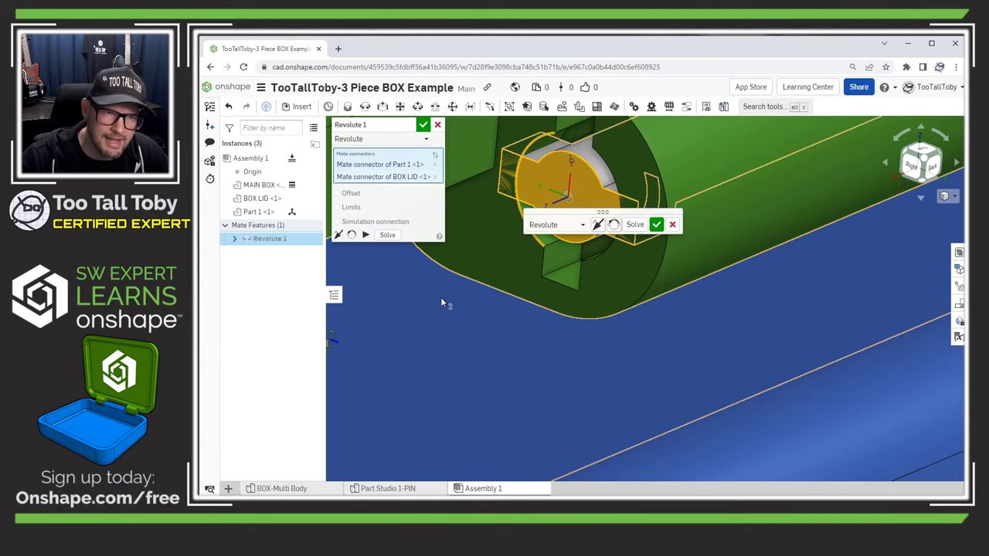
left_click_drag(601, 213, 411, 324)
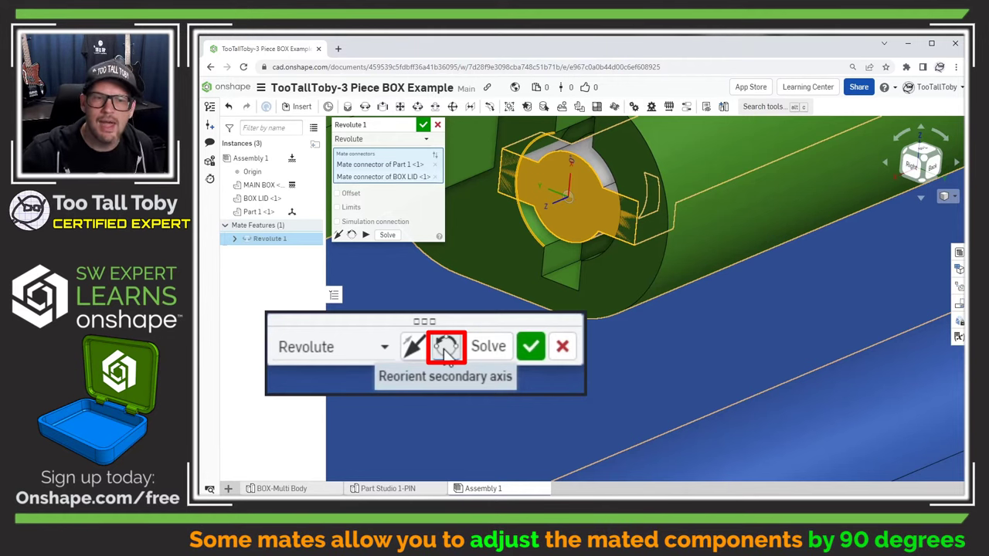
Reorient the pin's secondary axis until its tab stands upright.
left_click(445, 347)
left_click(446, 349)
left_click(446, 349)
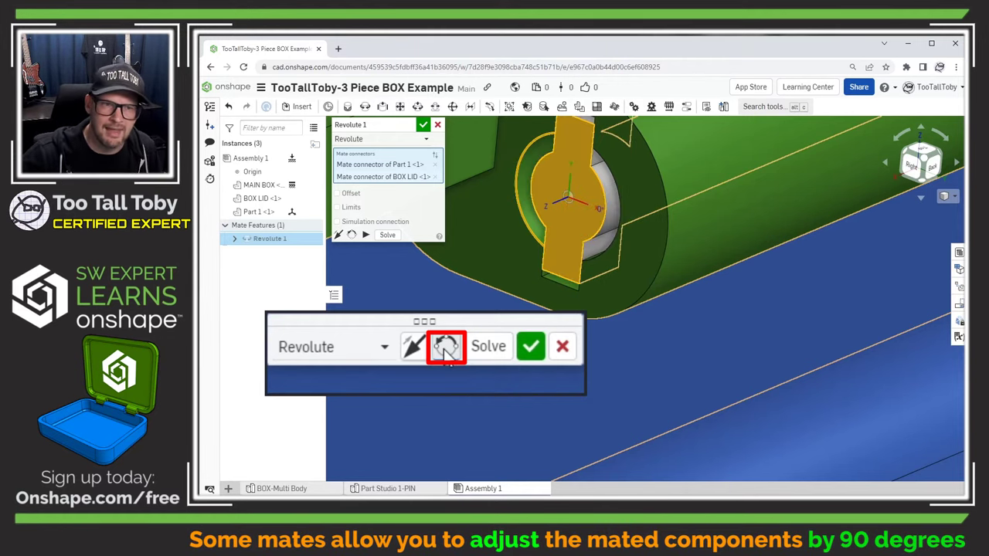
left_click(446, 350)
left_click(446, 350)
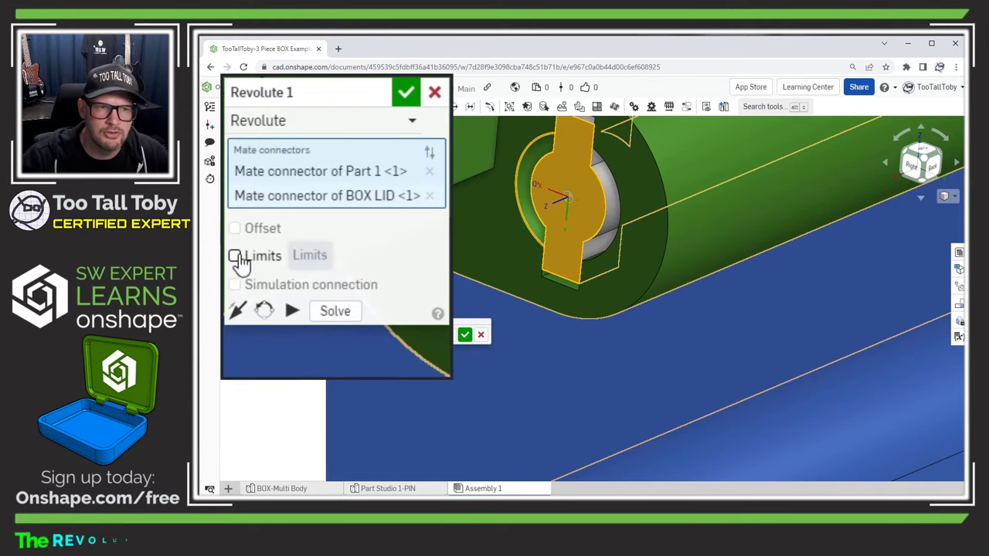
Enable Limits on Revolute 1 with the Z minimum and maximum both set to 0 deg.
left_click(236, 257)
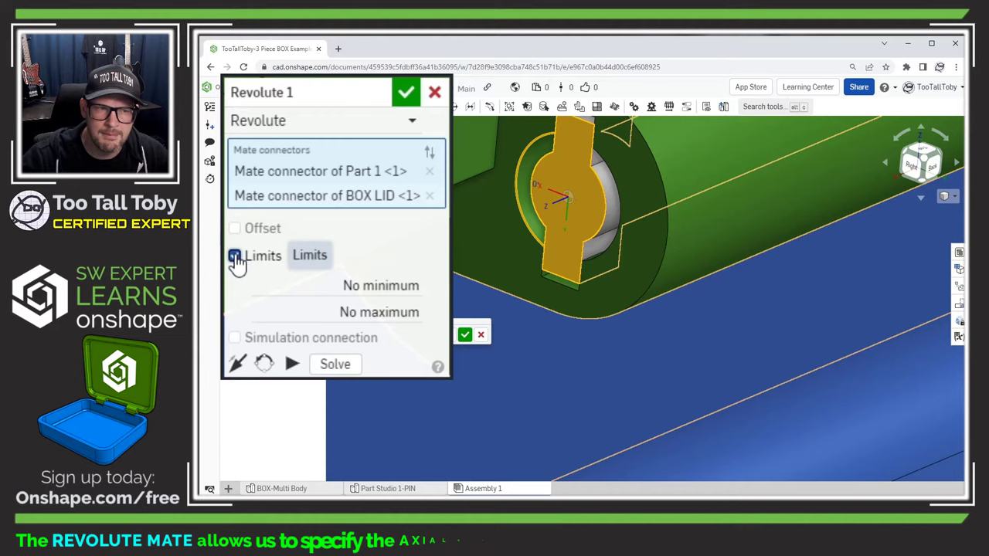
left_click(385, 286)
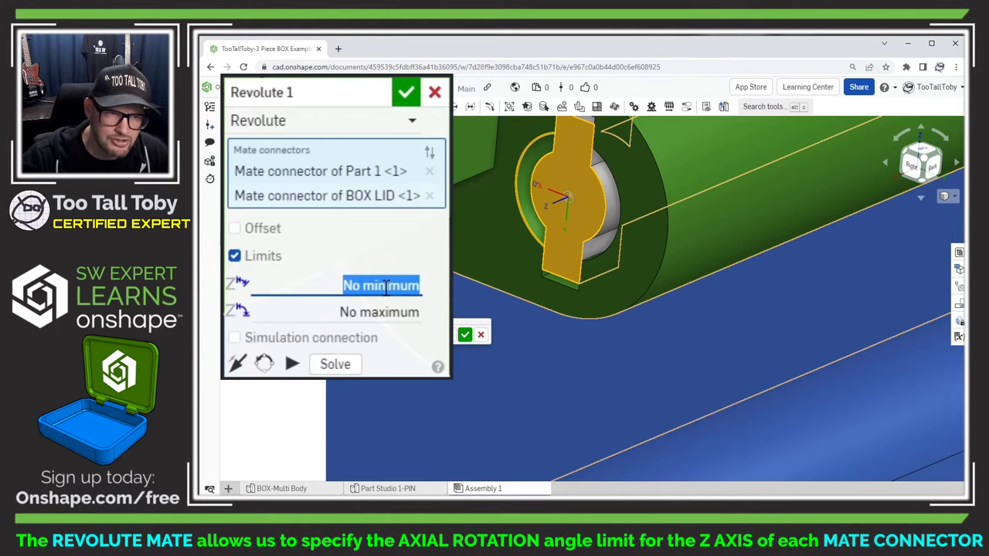
type("0")
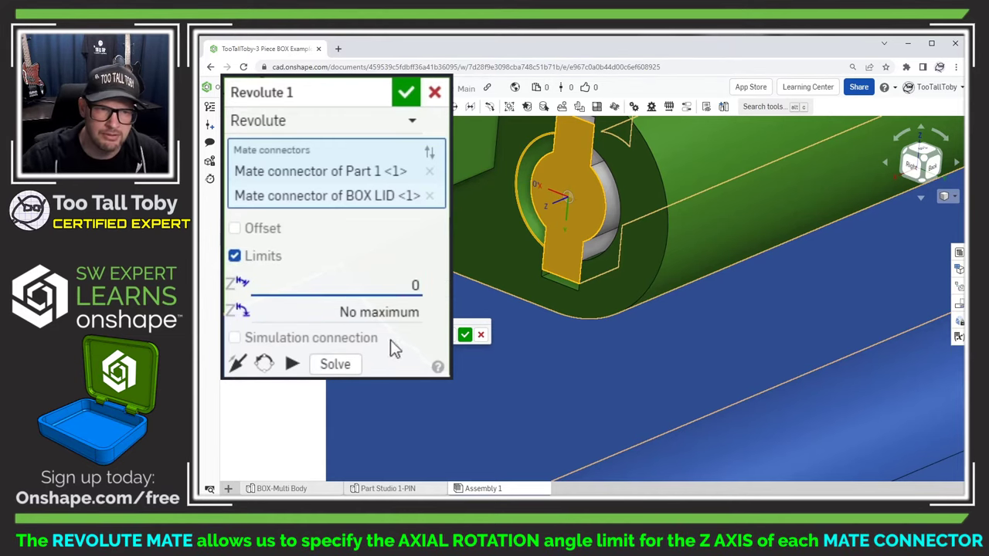
left_click(385, 312)
type("0")
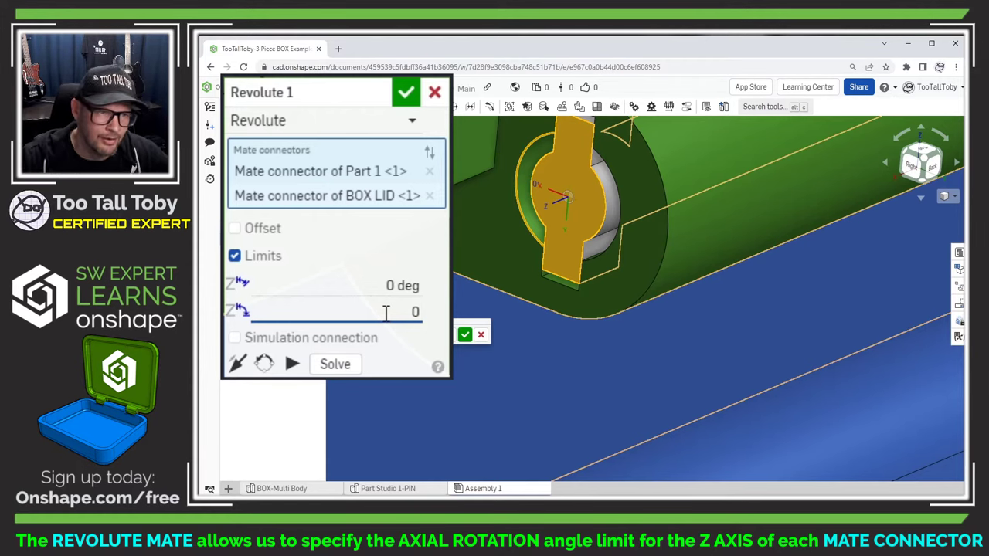
left_click(384, 285)
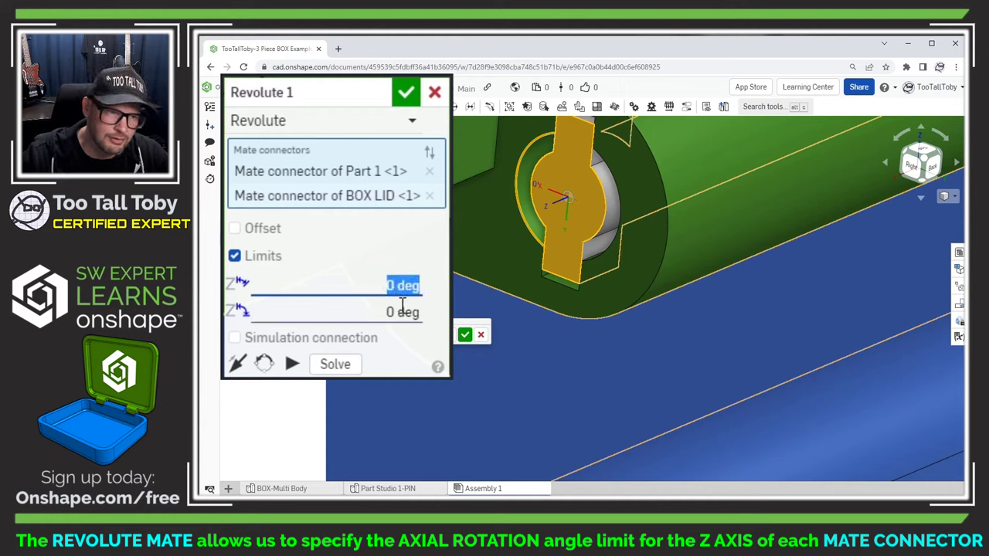
left_click(396, 311)
left_click(392, 286)
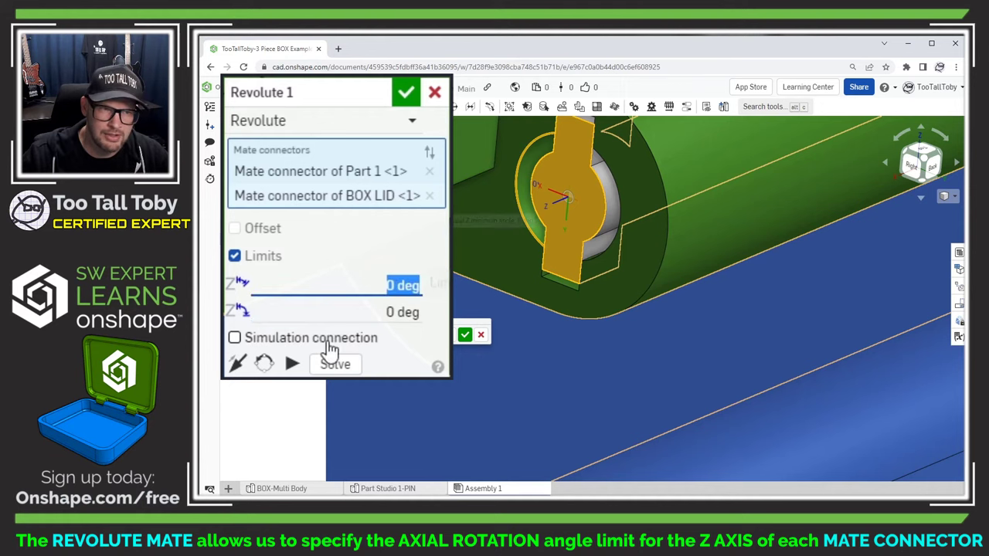
Accept Revolute 1 and swing the lid about its hinge.
left_click(400, 317)
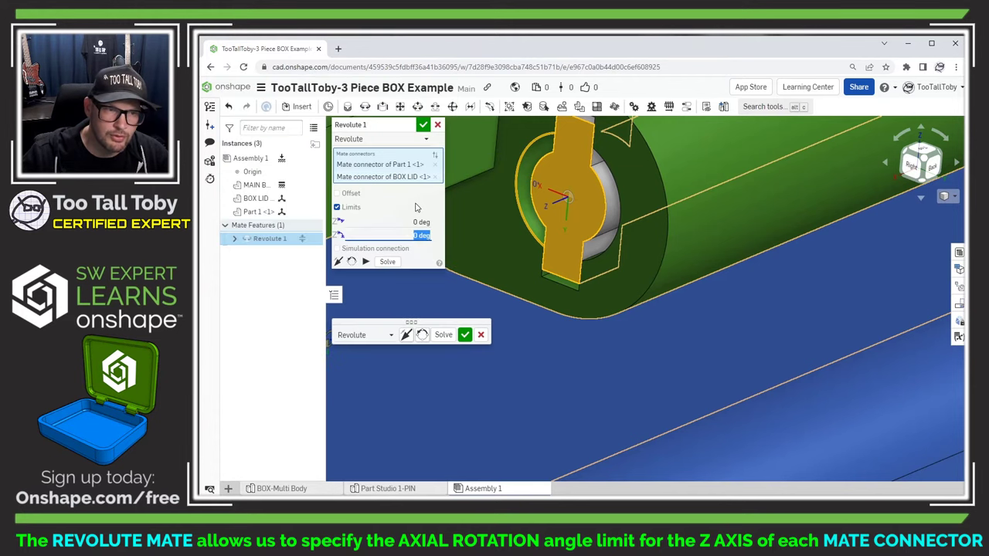
left_click(424, 125)
left_click_drag(650, 241, 657, 280)
Rotate the lid and pin together about the hinge, then recentre the box assembly in view.
left_click(558, 242)
left_click(483, 329)
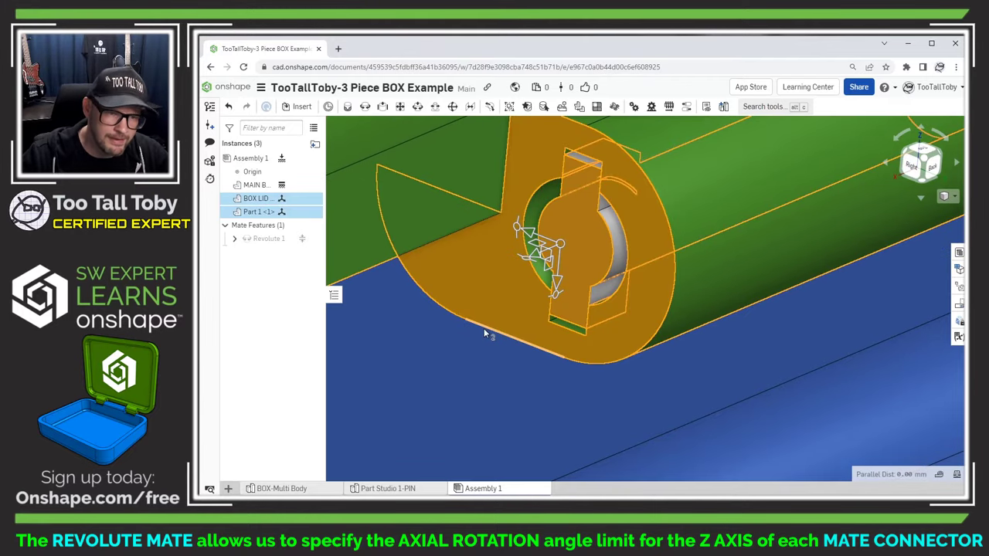
left_click_drag(508, 304, 615, 247)
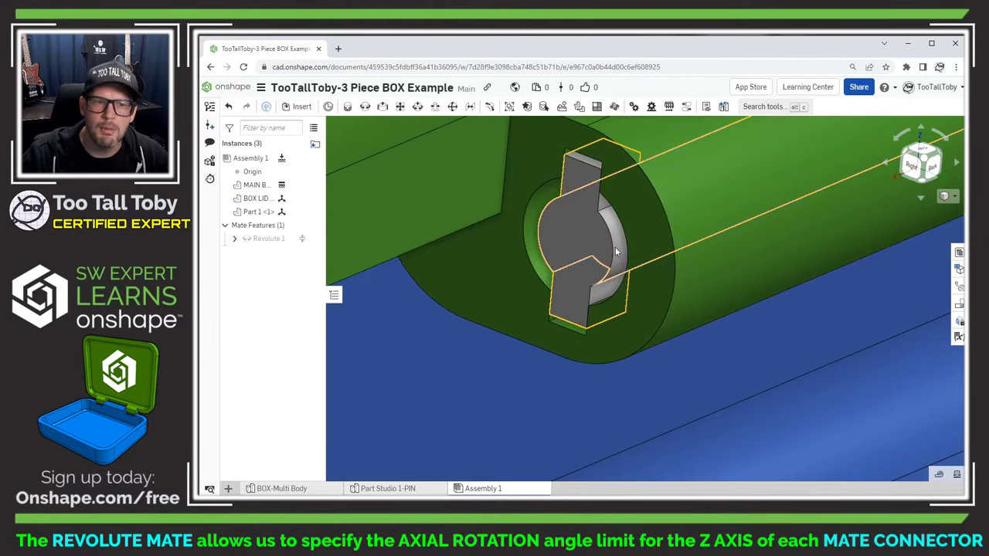
left_click(574, 217)
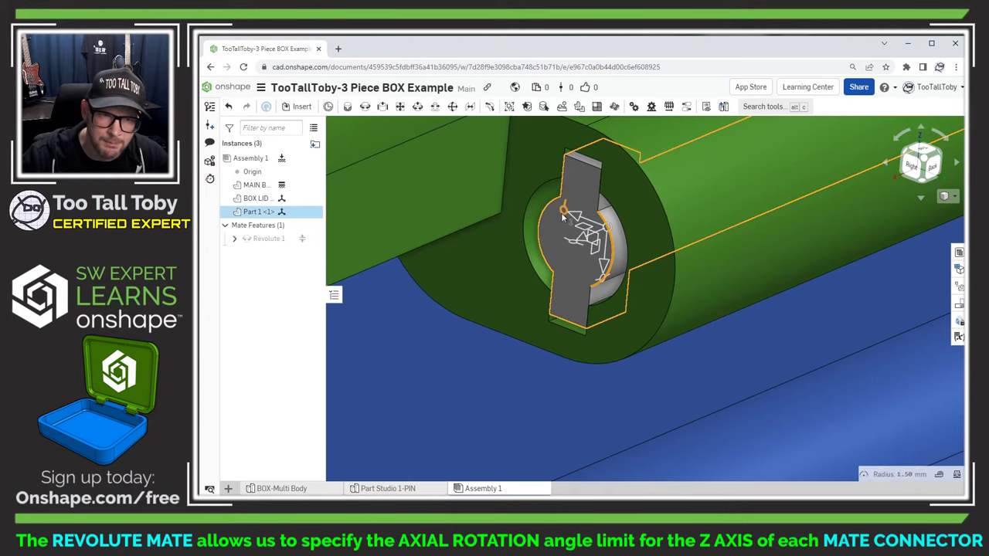
mouse_move(563, 217)
left_mouse_down()
mouse_move(606, 192)
mouse_move(564, 222)
left_mouse_up()
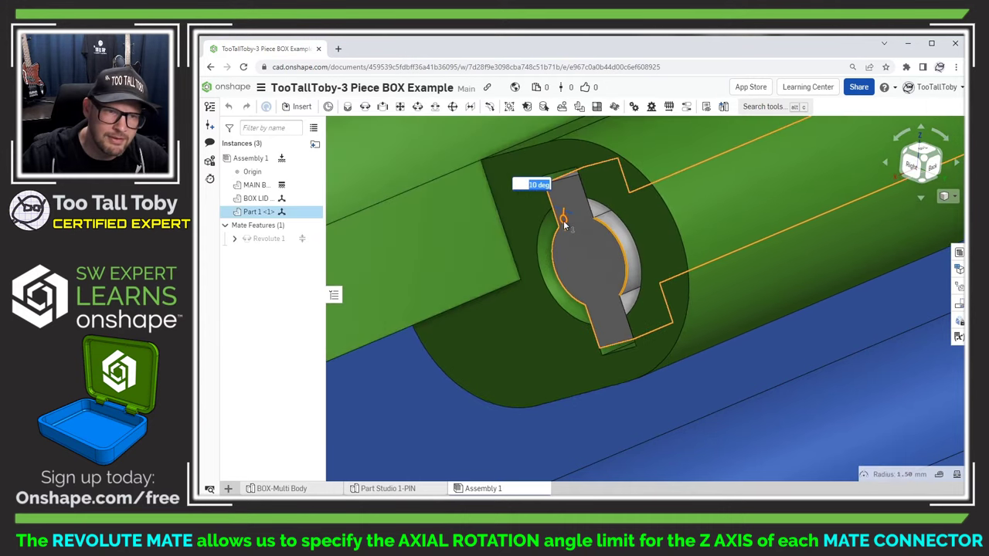
right_click_drag(564, 222, 714, 277)
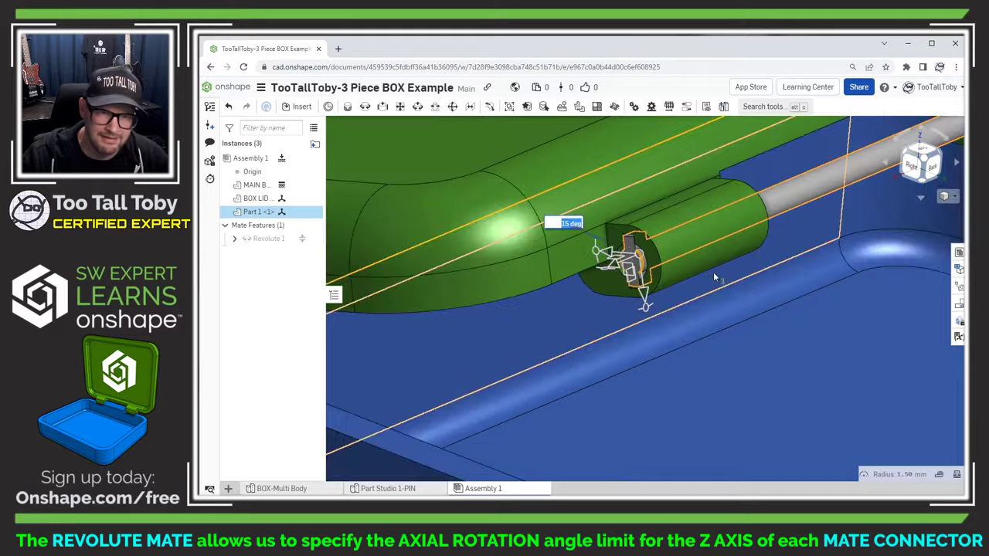
scroll(714, 272, "down", 5)
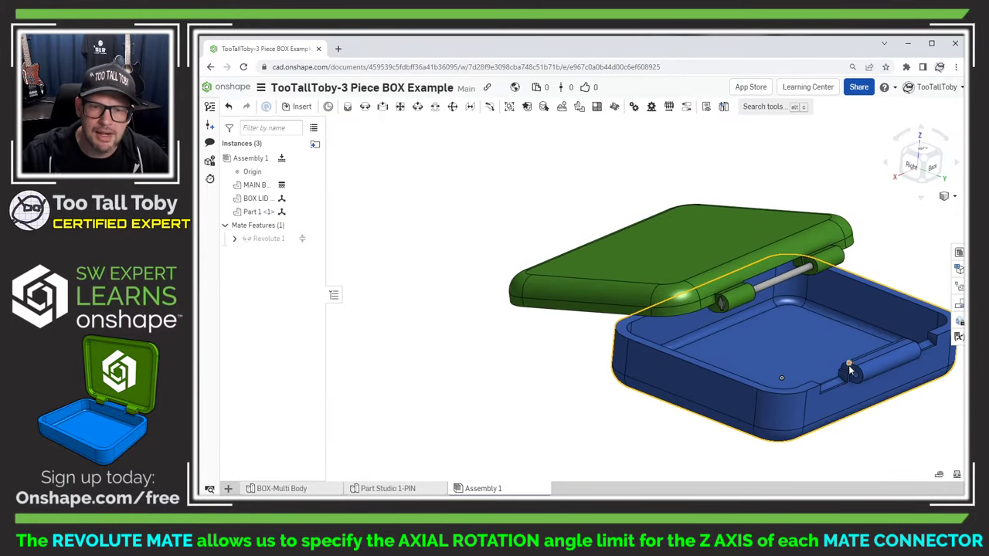
middle_click_drag(835, 384, 664, 349)
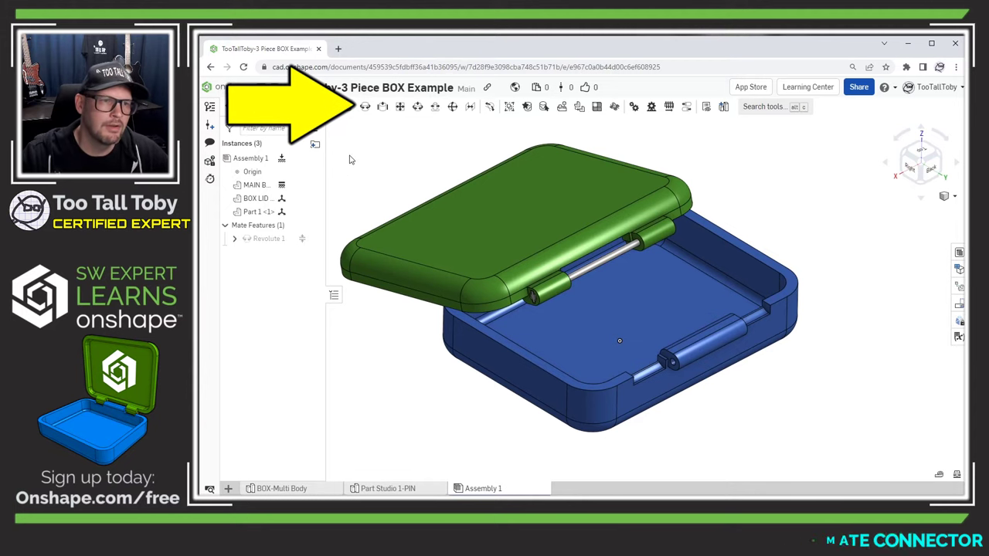
Start Revolute 2 between the pin cylinder's centre and the main box's lower hinge cylinder.
left_click(365, 108)
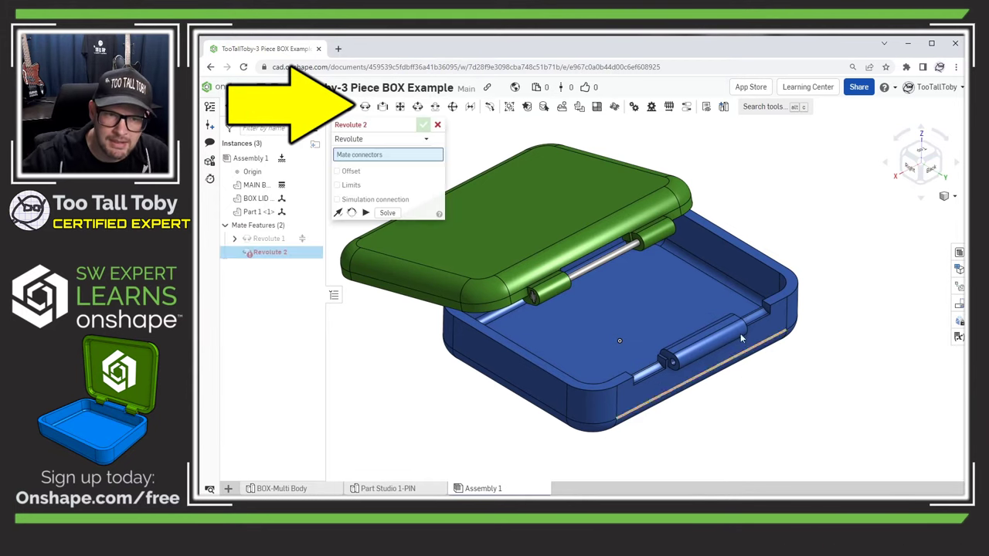
scroll(594, 266, "up", 5)
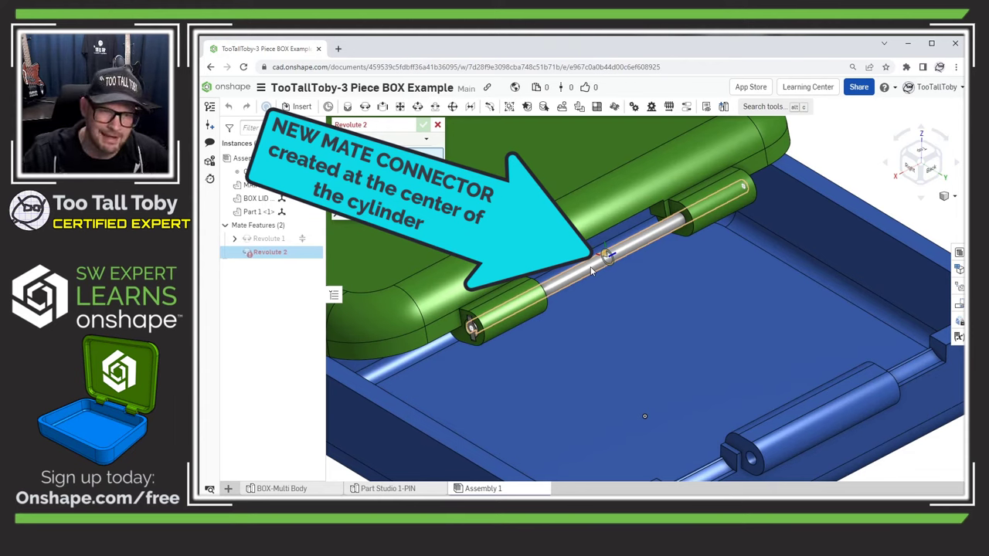
left_click(591, 269)
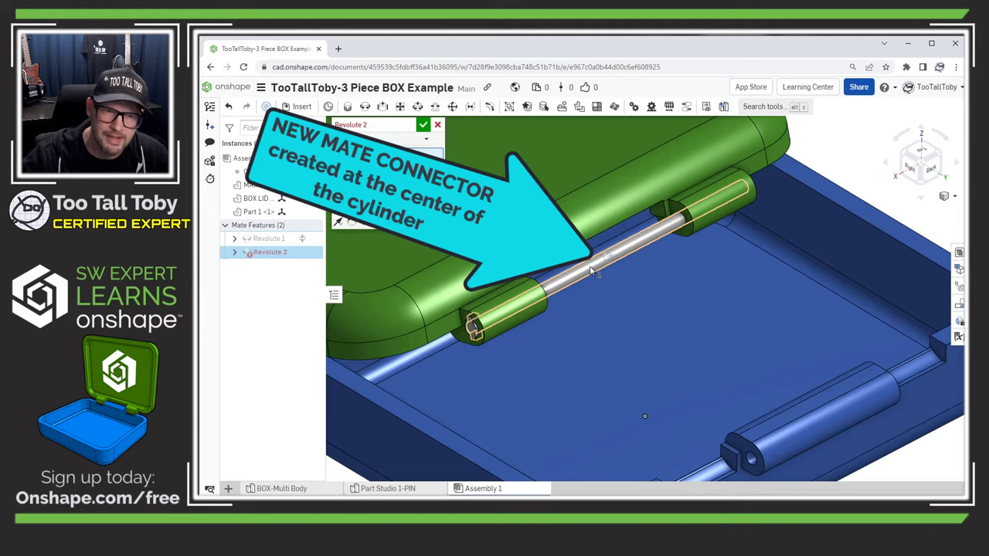
left_click(786, 446)
key("f")
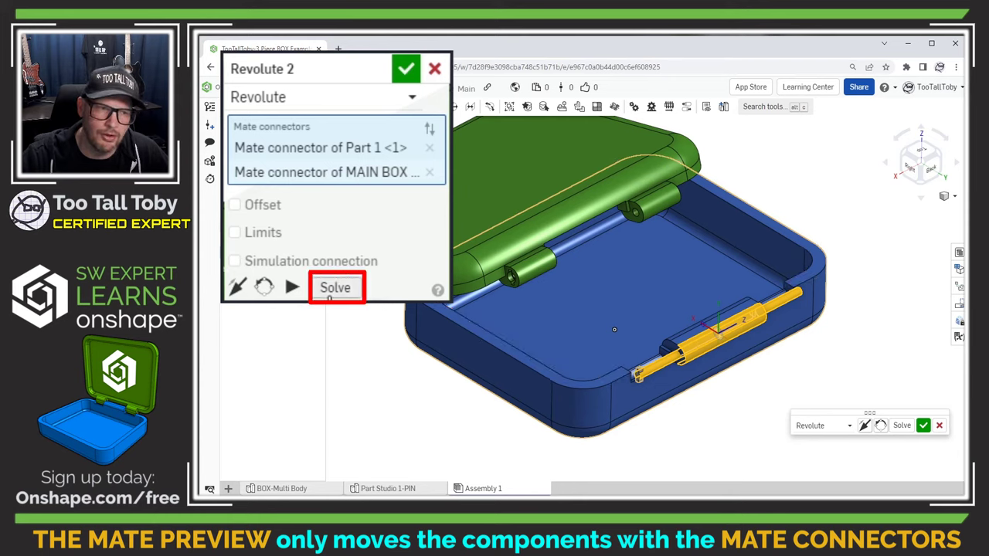
Solve Revolute 2, limit its rotation from 0 to 90 deg, and animate the range.
left_click(332, 289)
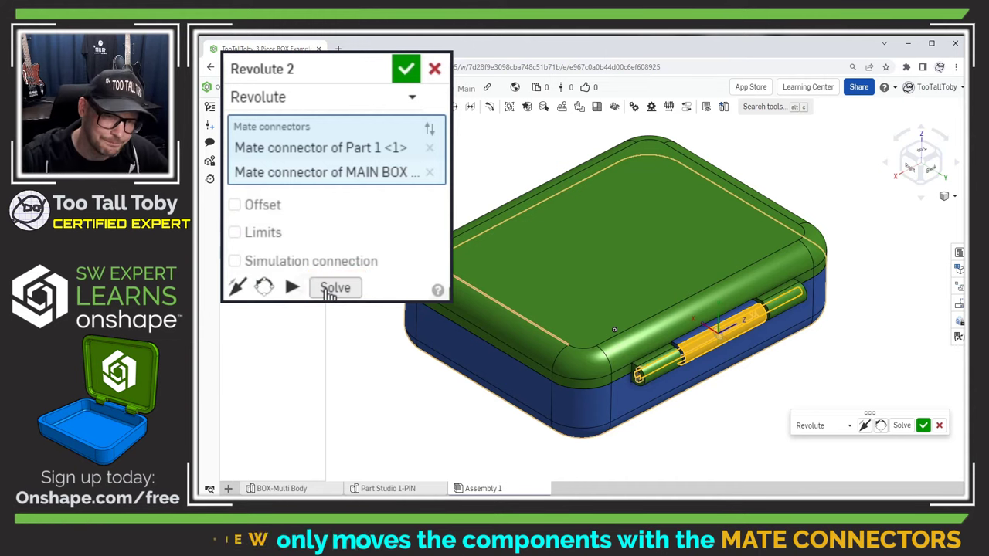
scroll(681, 429, "up", 5)
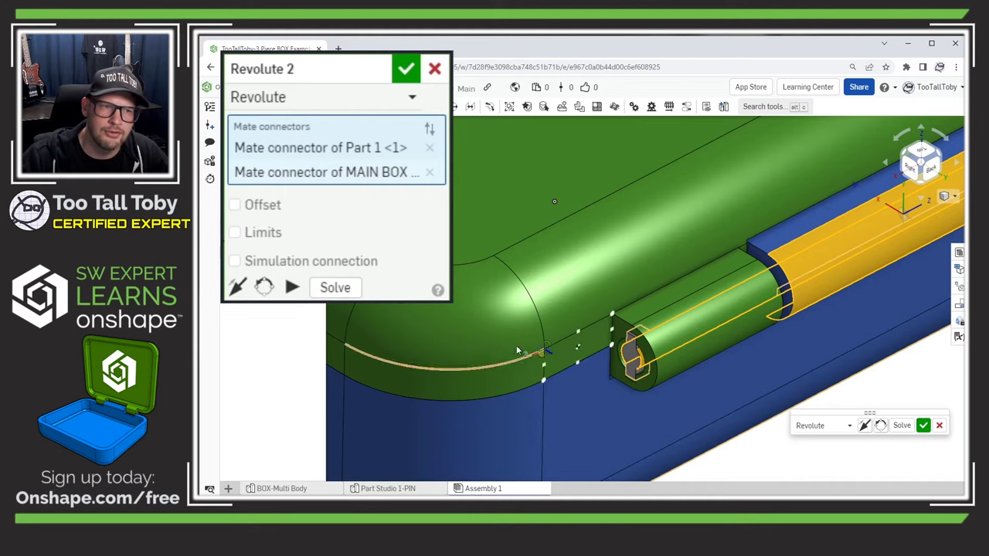
left_click(235, 232)
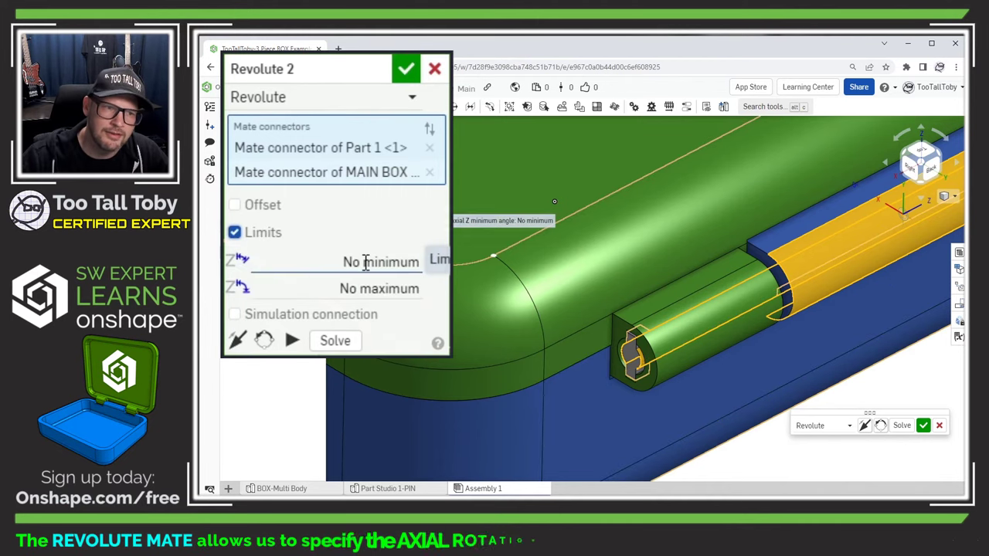
left_click(365, 263)
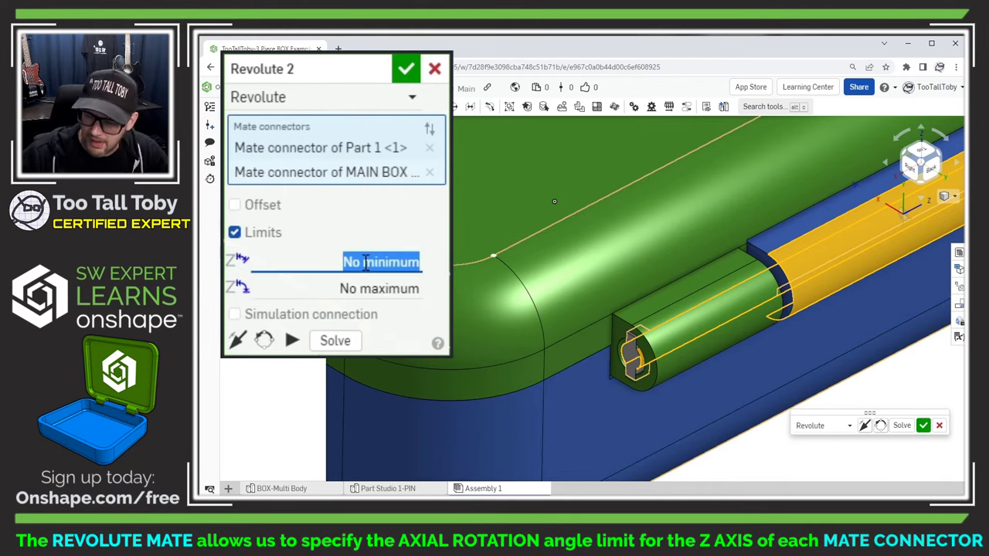
type("0")
left_click(369, 289)
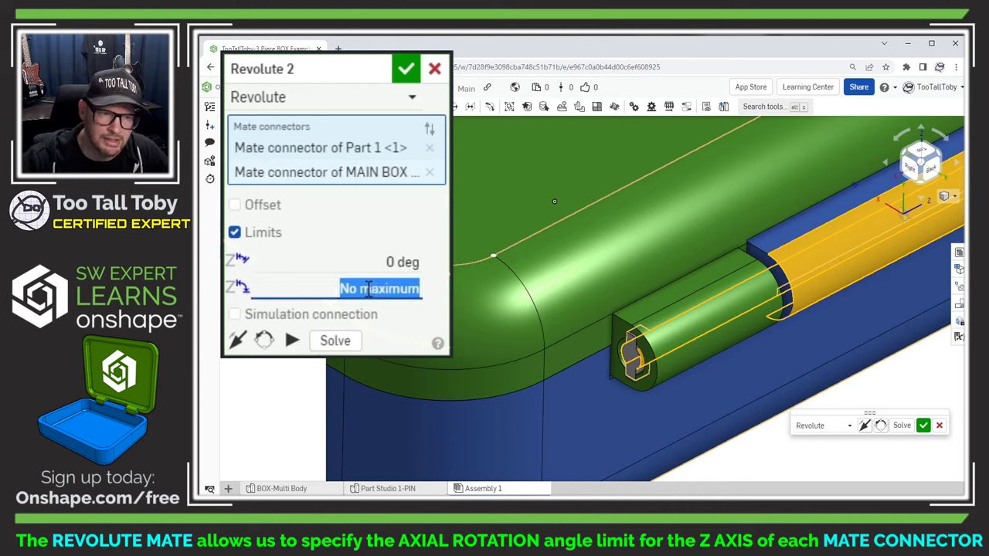
type("90")
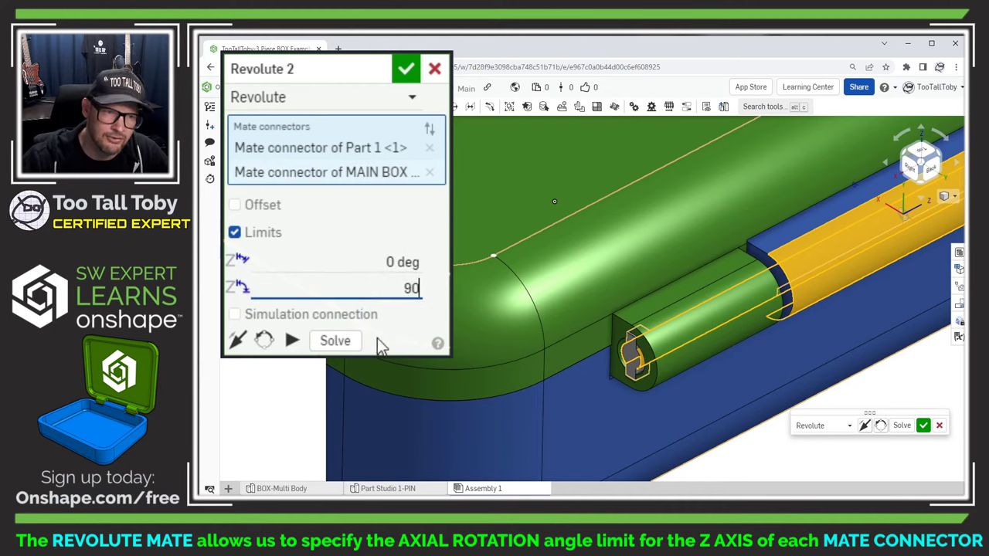
key("Return")
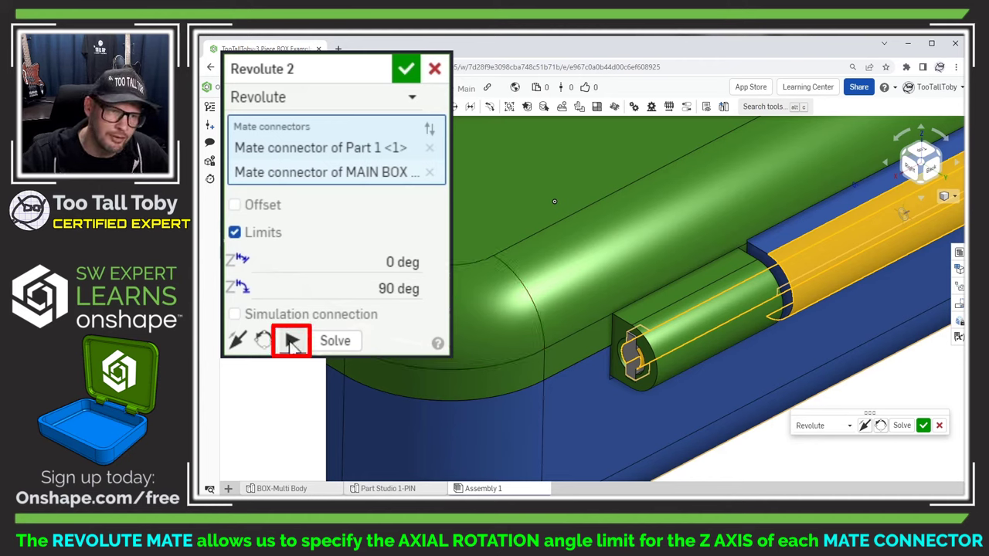
left_click(292, 344)
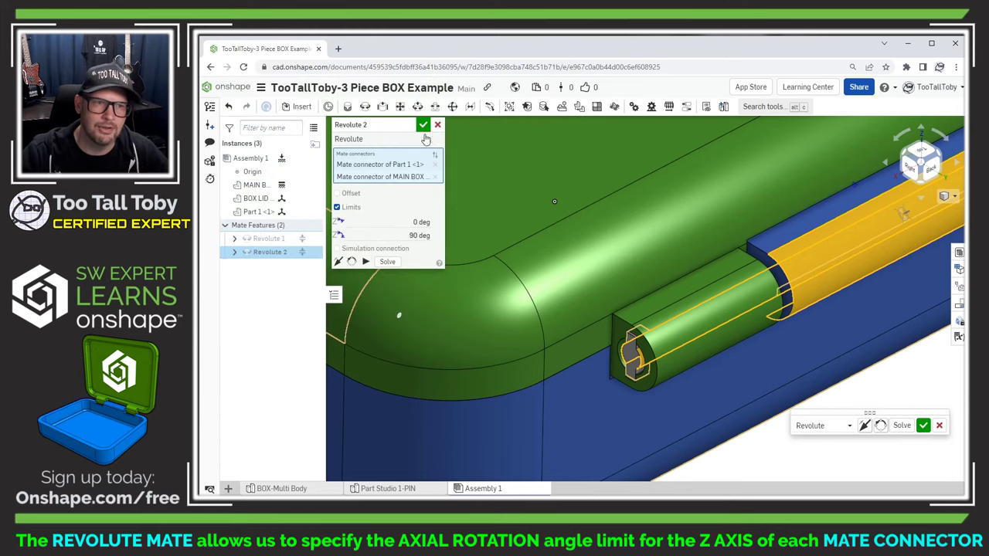
Accept Revolute 2 and swing the lid open to upright.
left_click(423, 126)
key("shift+7")
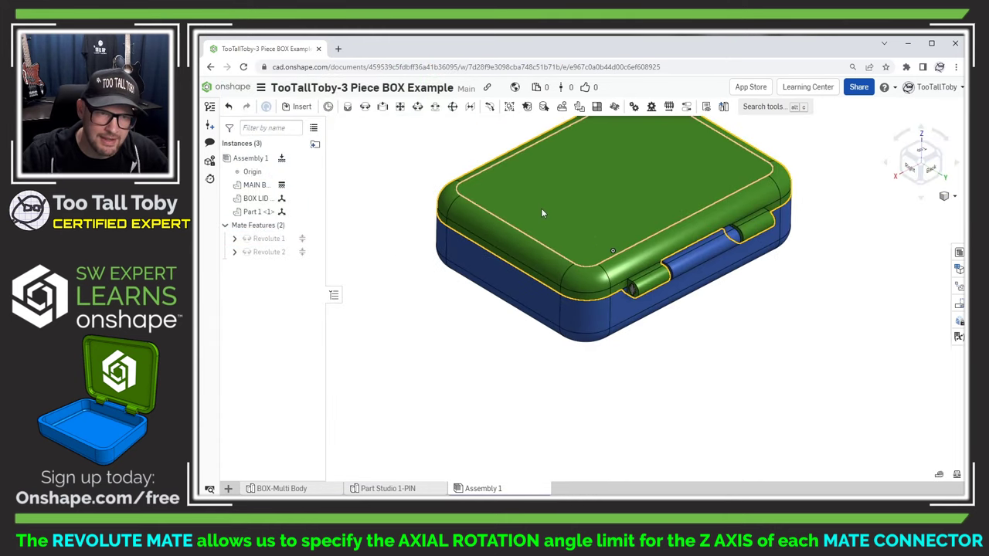
left_click_drag(582, 180, 653, 177)
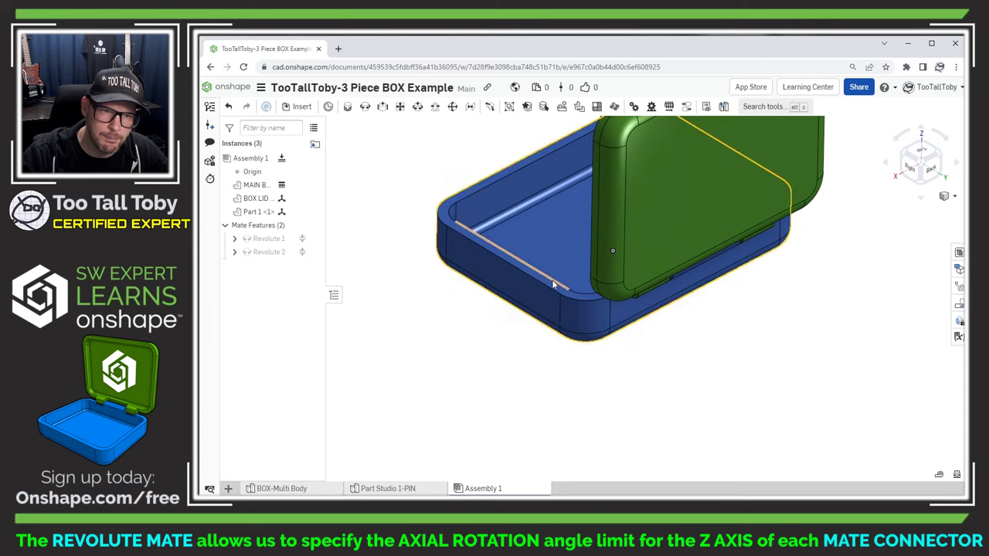
right_click_drag(692, 202, 709, 409)
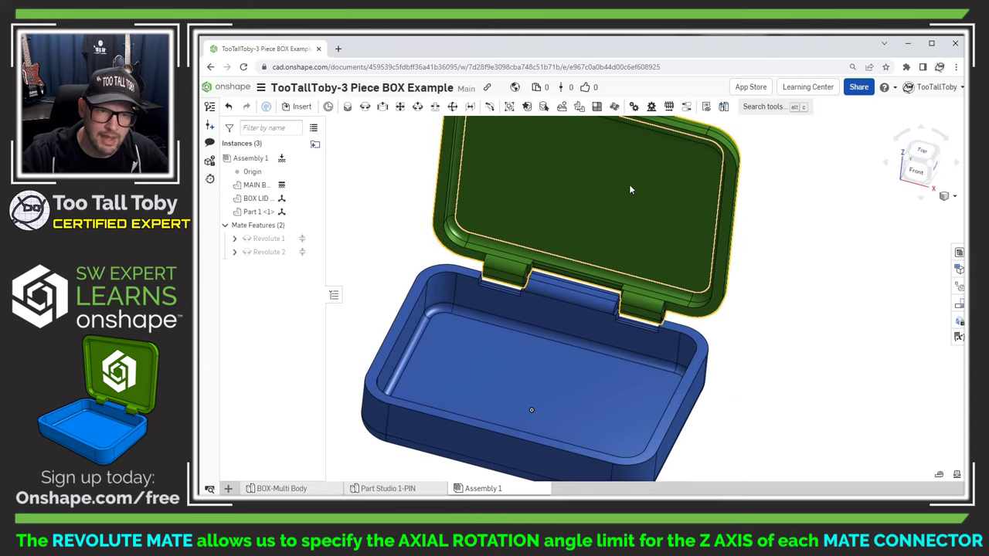
Swing the lid fully closed and back open, then view the box from lower down.
left_click_drag(629, 184, 542, 404)
scroll(533, 433, "down", 3)
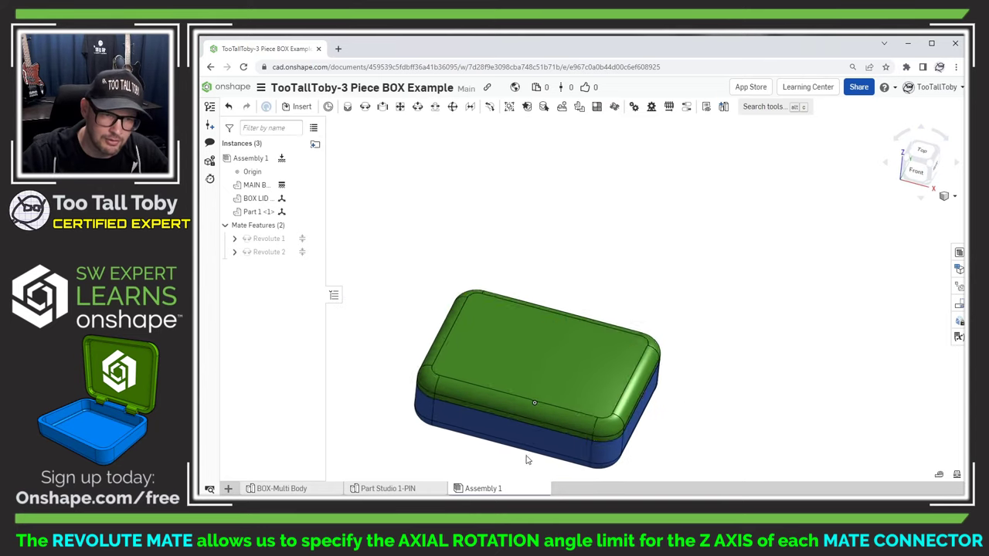
middle_click_drag(525, 456, 561, 400)
left_click_drag(561, 400, 618, 177)
middle_click_drag(642, 267, 646, 308)
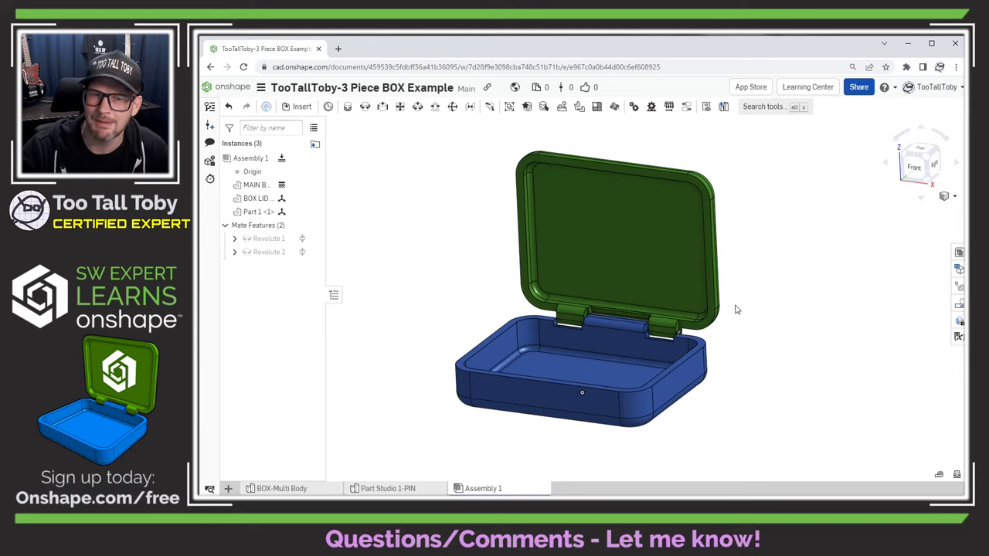
middle_click_drag(736, 310, 768, 350)
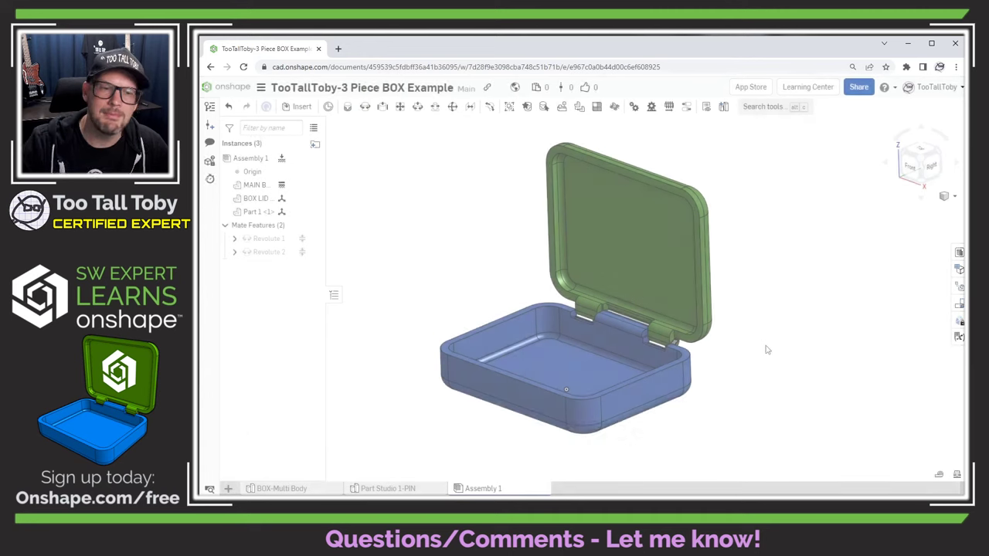
left_click_drag(605, 225, 652, 223)
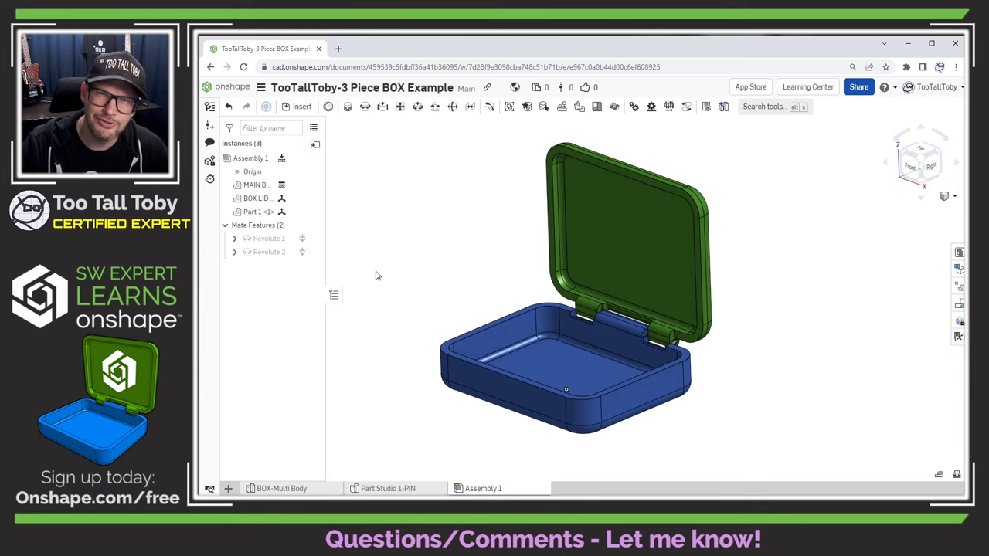
left_click(267, 239)
left_click(263, 254, "shift")
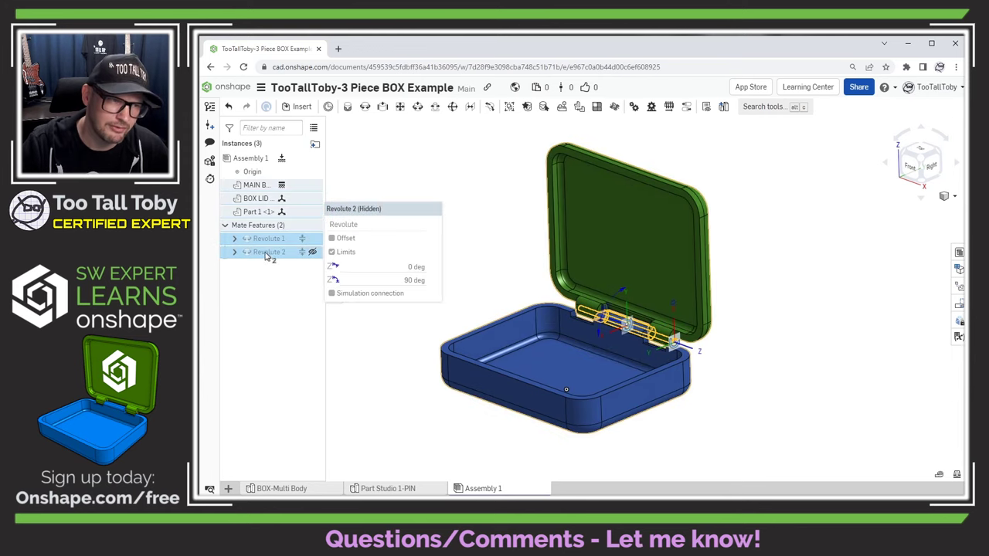
left_click(420, 230)
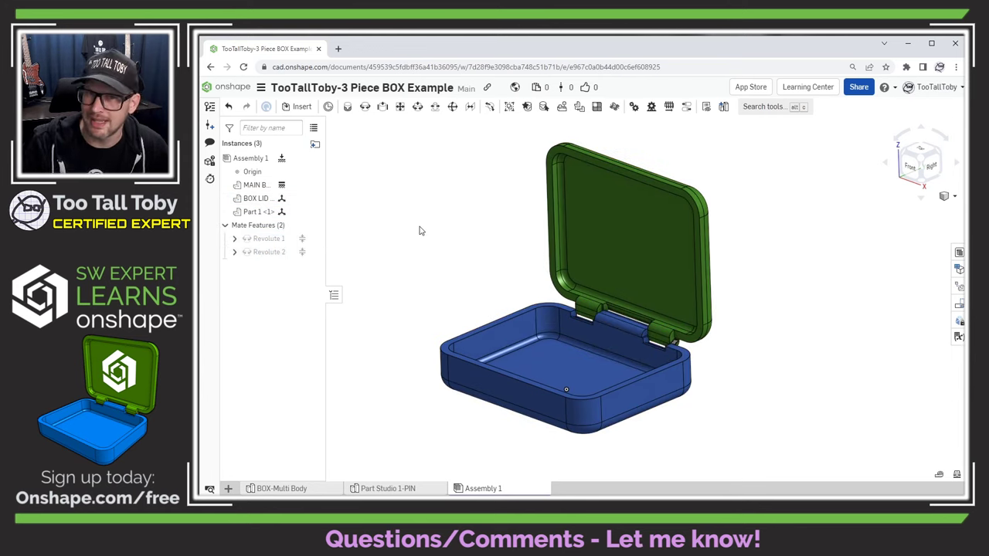